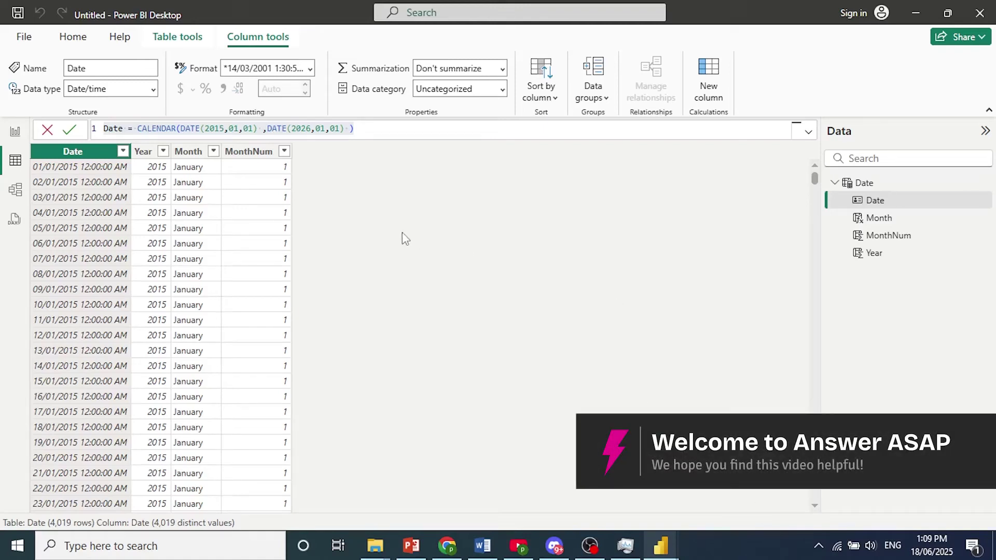
Check the Year, Month, MonthNum and CALENDAR Date formulas, then switch to the blank report window
click(143, 154)
click(193, 155)
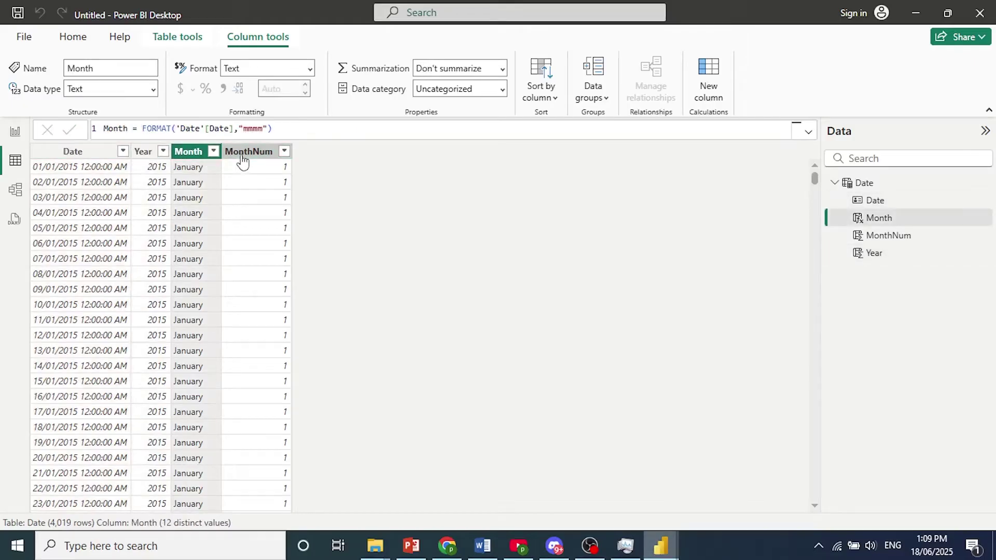
click(243, 157)
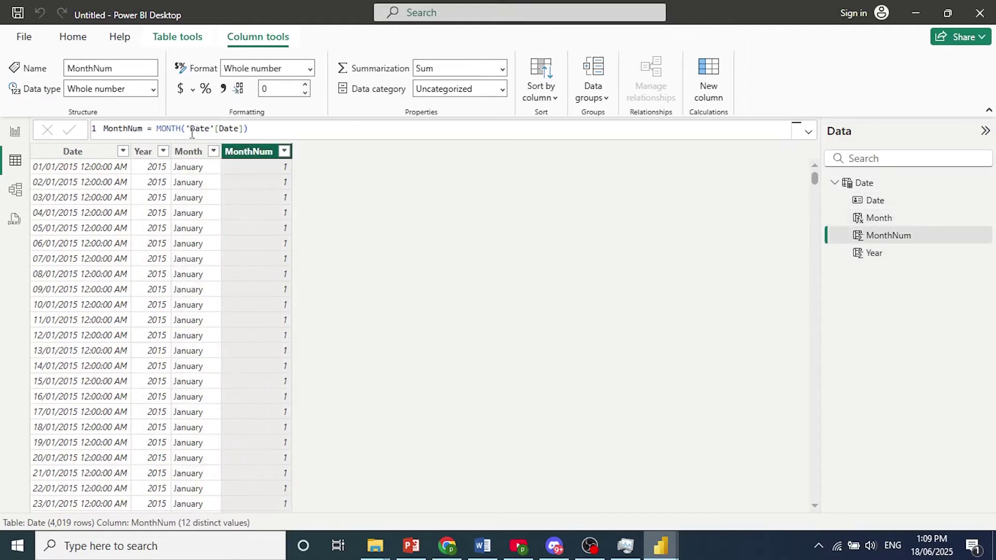
click(82, 152)
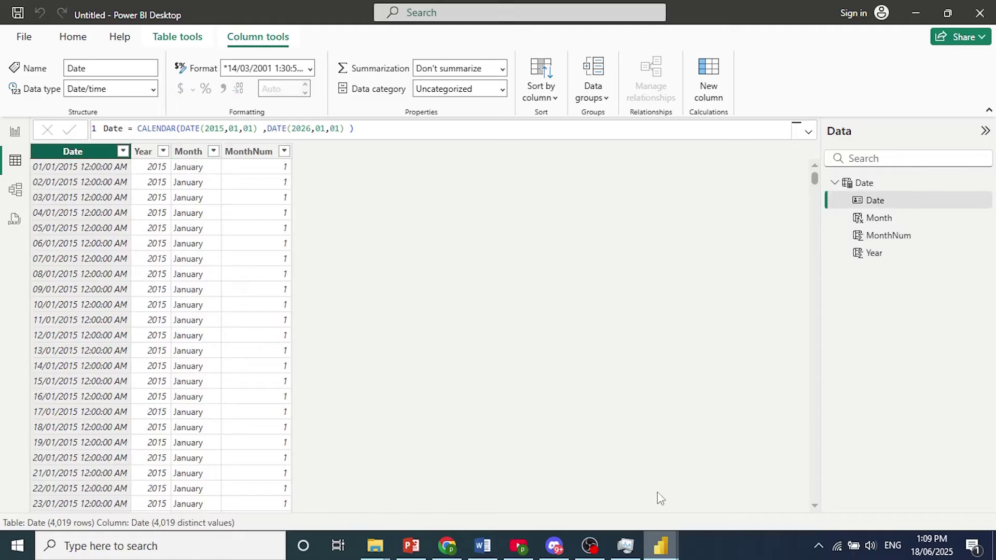
click(660, 546)
click(720, 506)
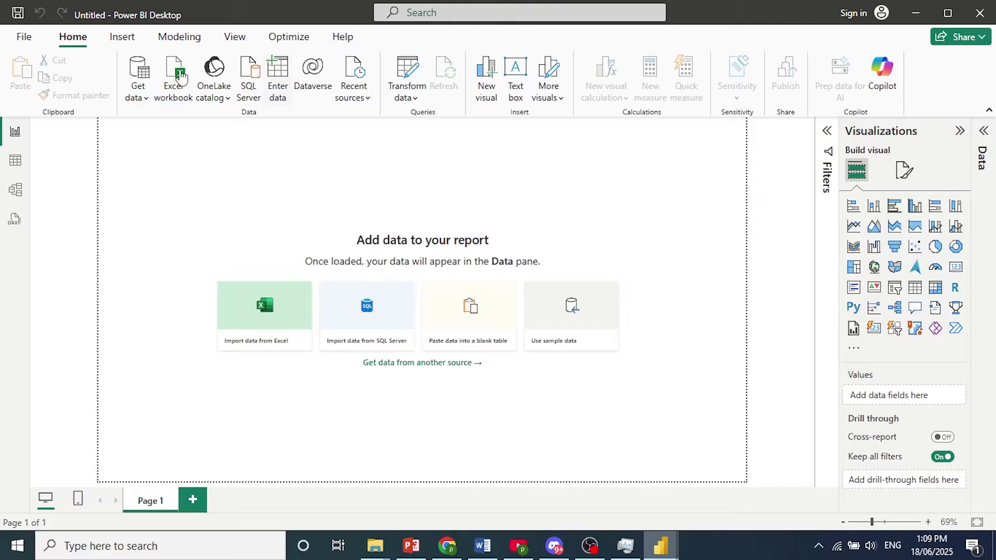
Start a new calculated table with Modeling > New table, leaving 'Table =' ready for editing
click(187, 45)
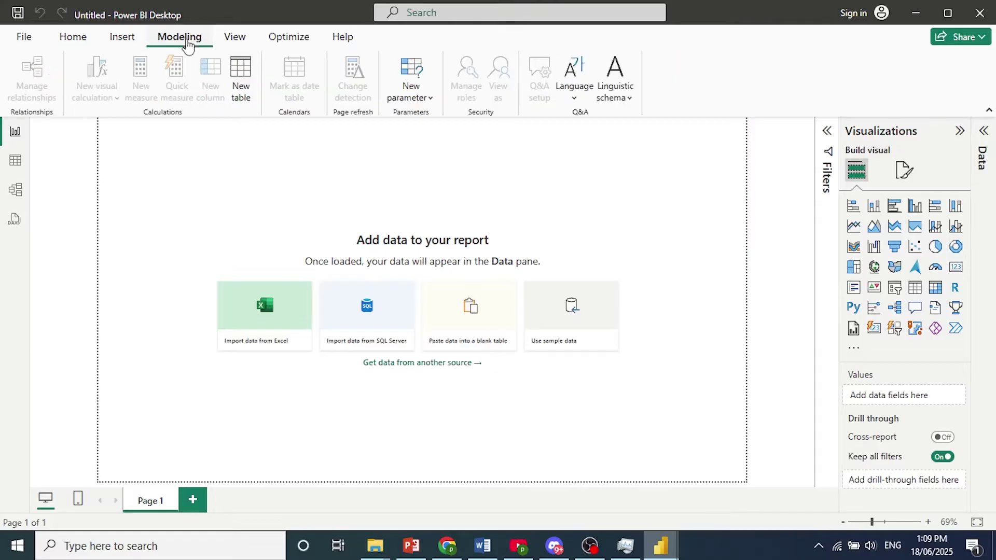
click(241, 77)
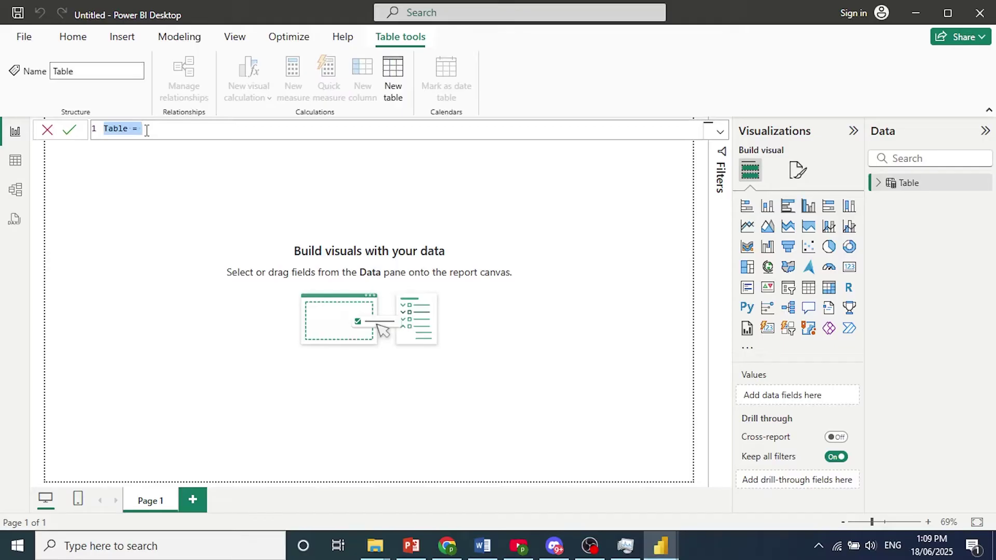
Enter and commit Date = CALENDAR(DATE(2015,01,01), DATE(2026,01,01)), reviewing each part
text(Date = CALENDAR(DATE(2015,01,01) ,DATE(2026,01,01) ))
double_click(121, 132)
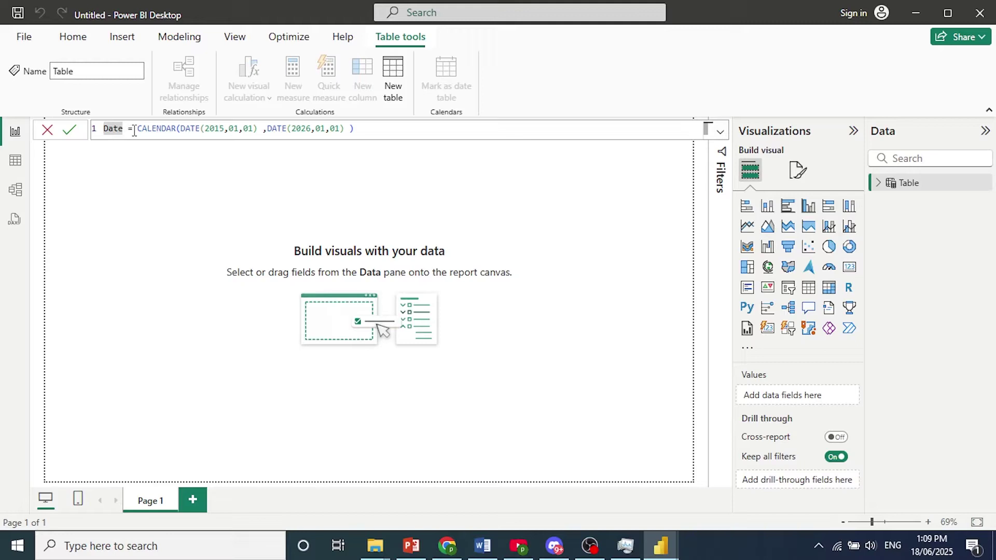
click(143, 129)
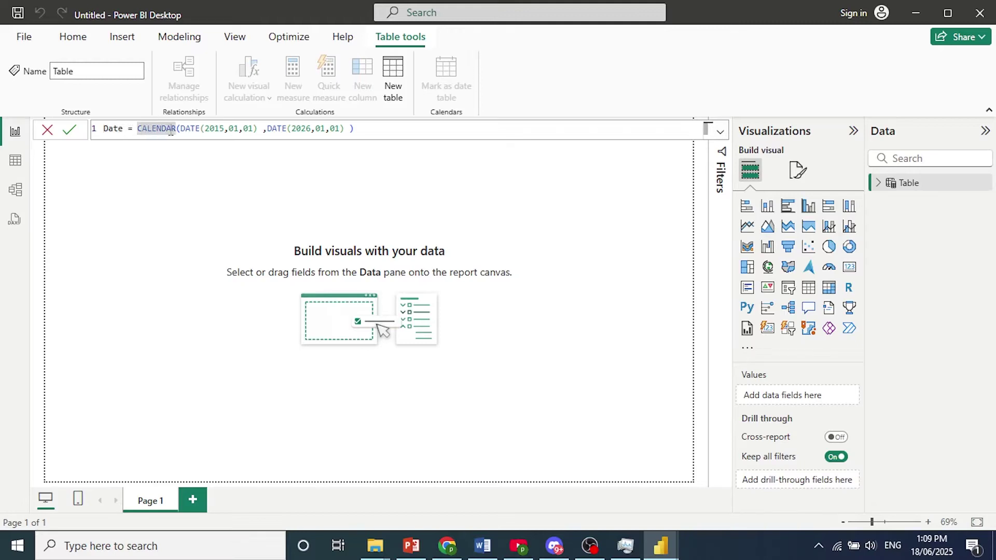
click(189, 130)
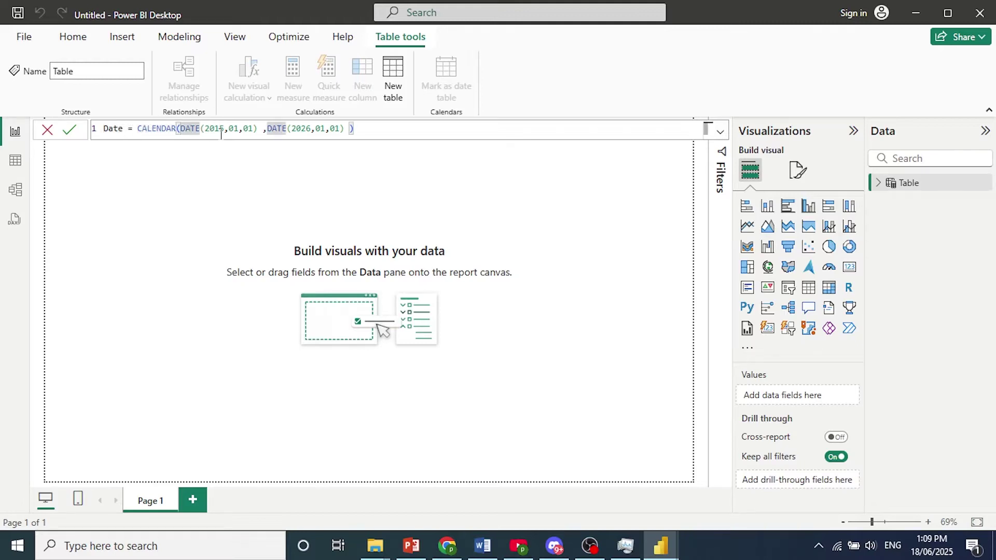
click(215, 129)
click(231, 129)
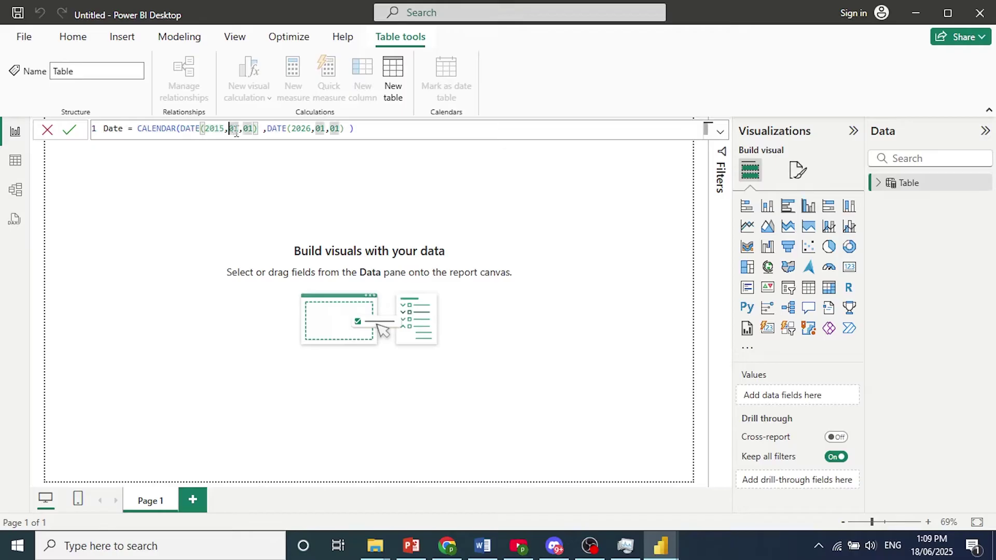
text(,)
click(268, 130)
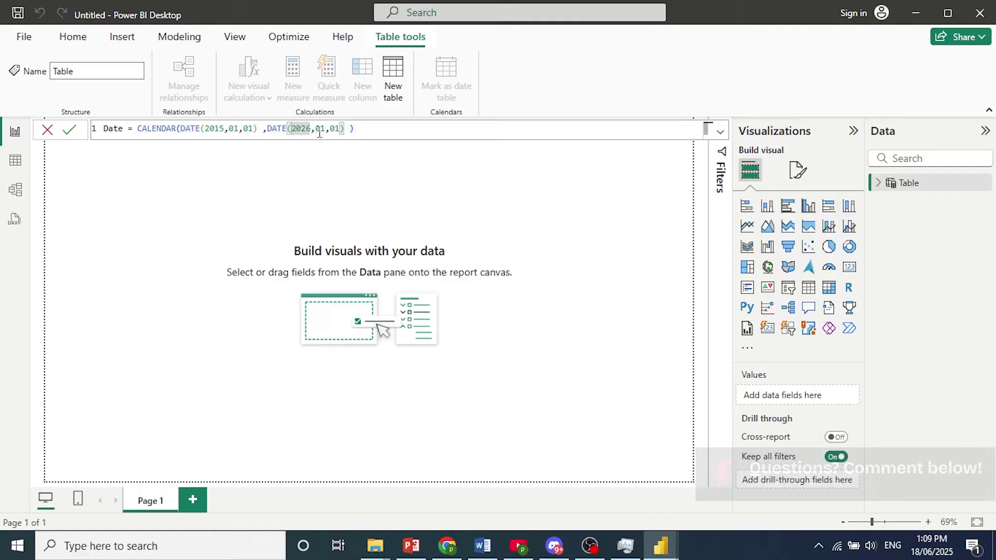
click(318, 129)
click(352, 130)
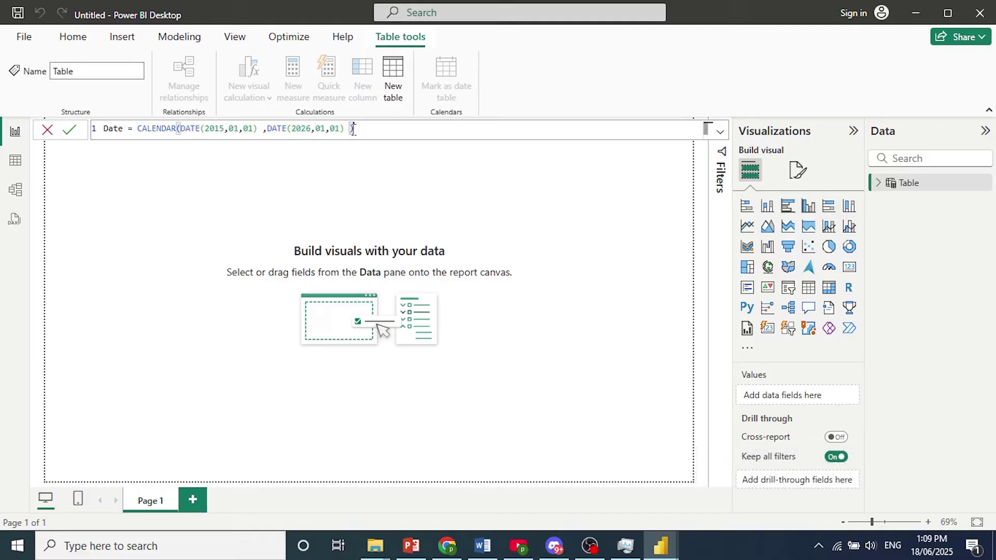
key(Return)
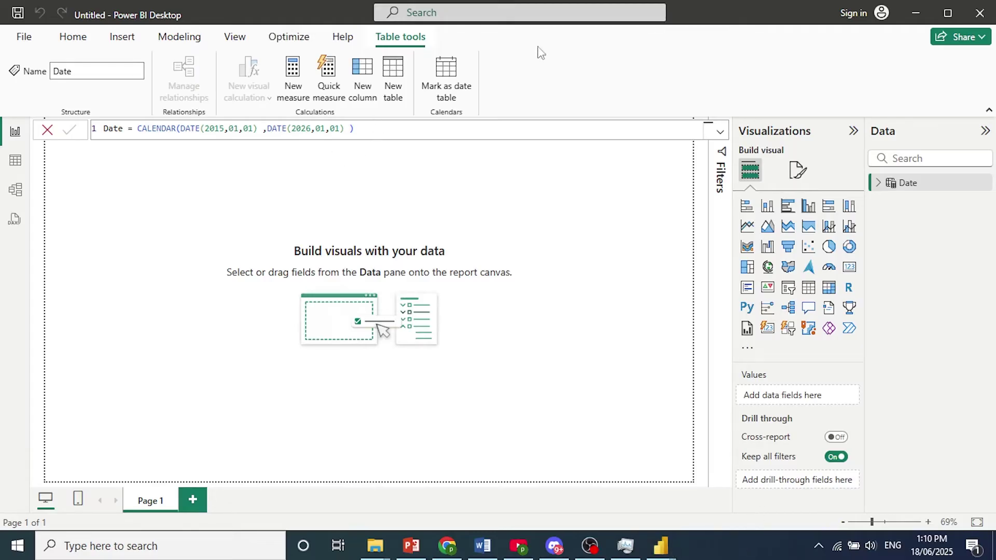
Show the 4,019-row Date table in Table view and add a new column beside Date
click(15, 160)
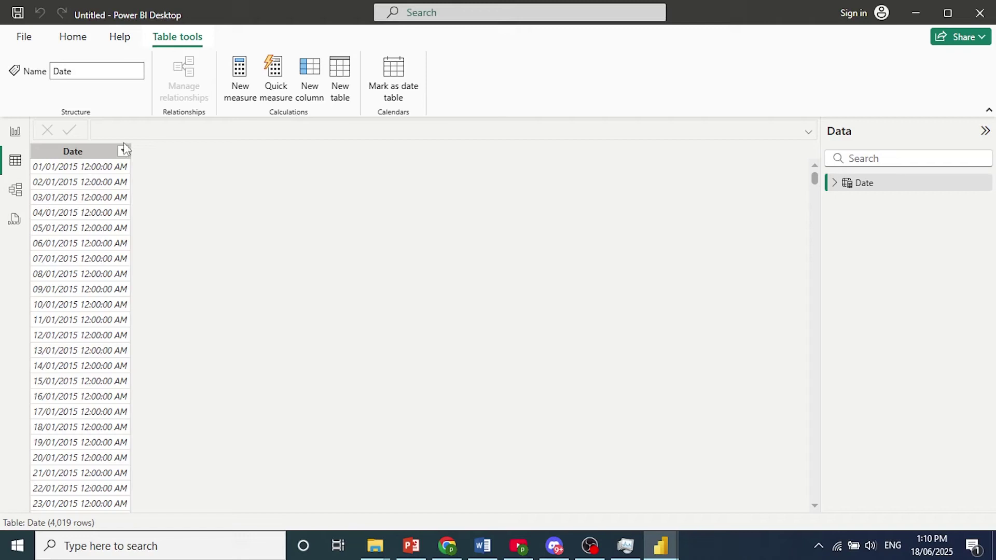
click(74, 153)
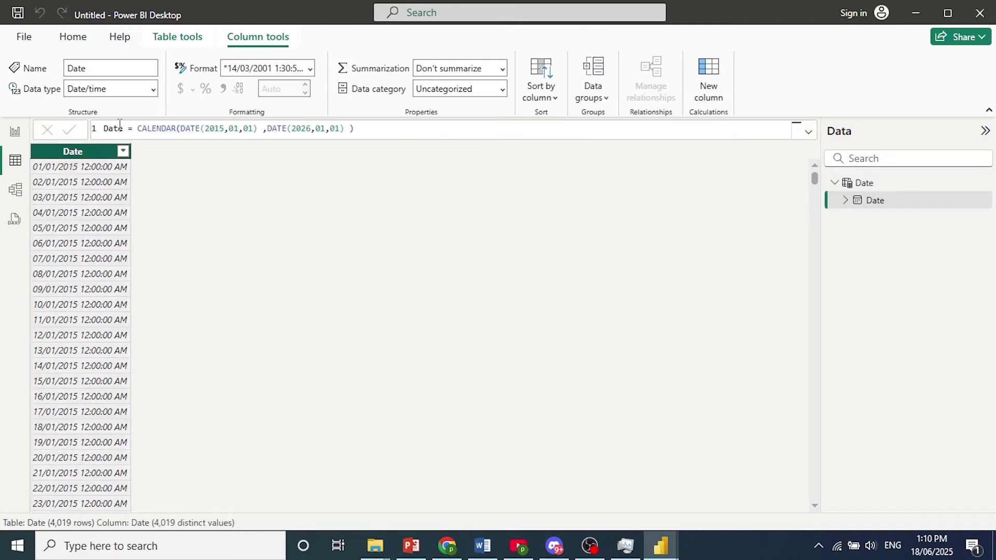
click(708, 93)
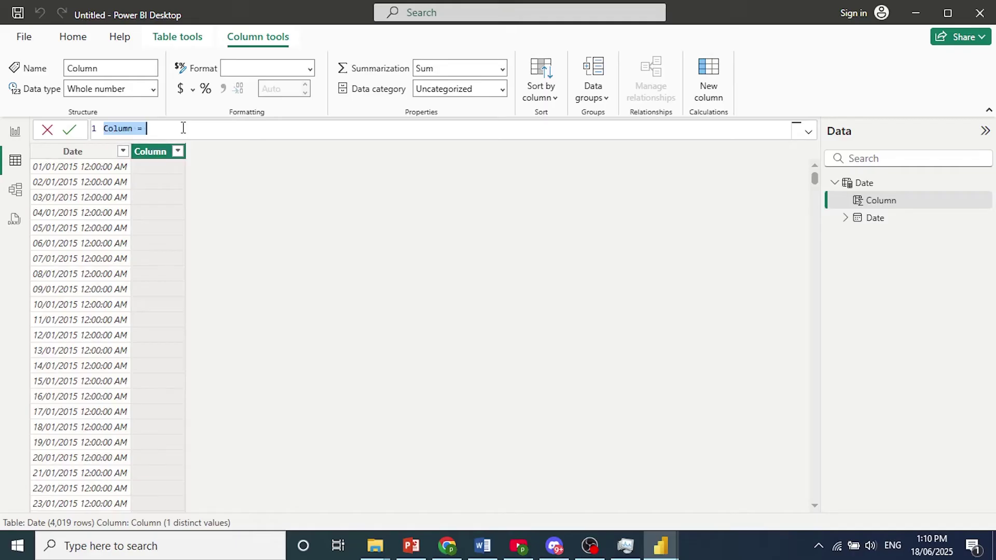
text(Year = )
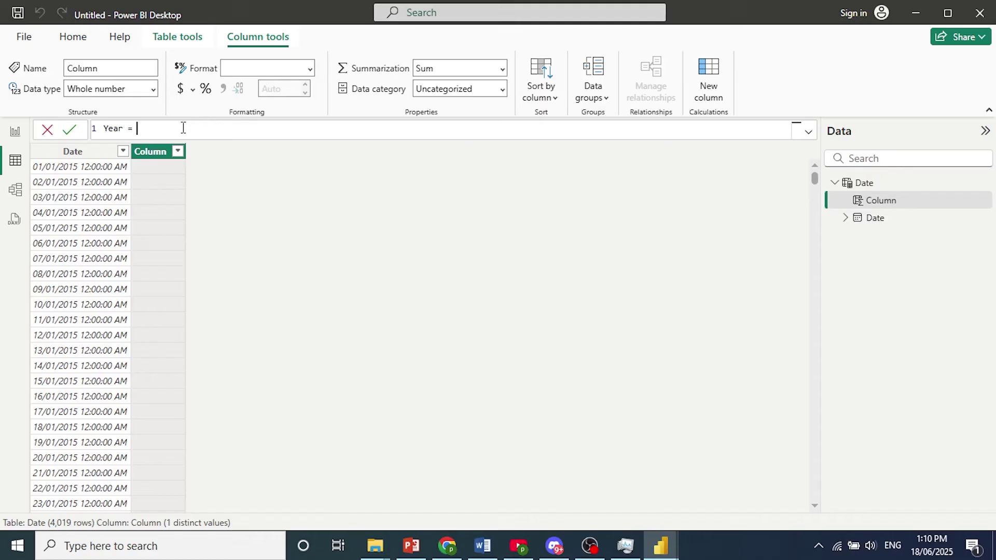
text(YEAR)
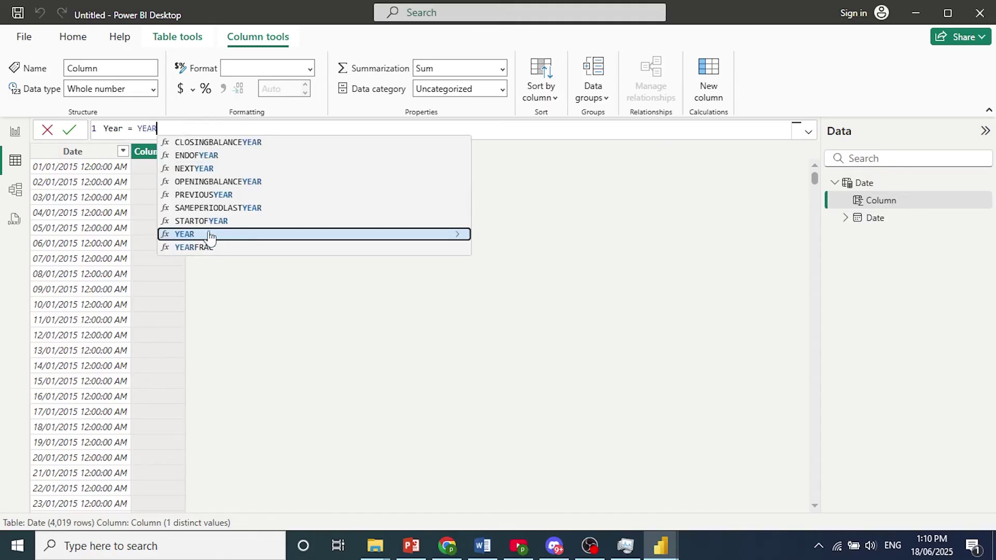
Define the column as Year = YEAR('Date'[Date]), showing 2015
key(Tab)
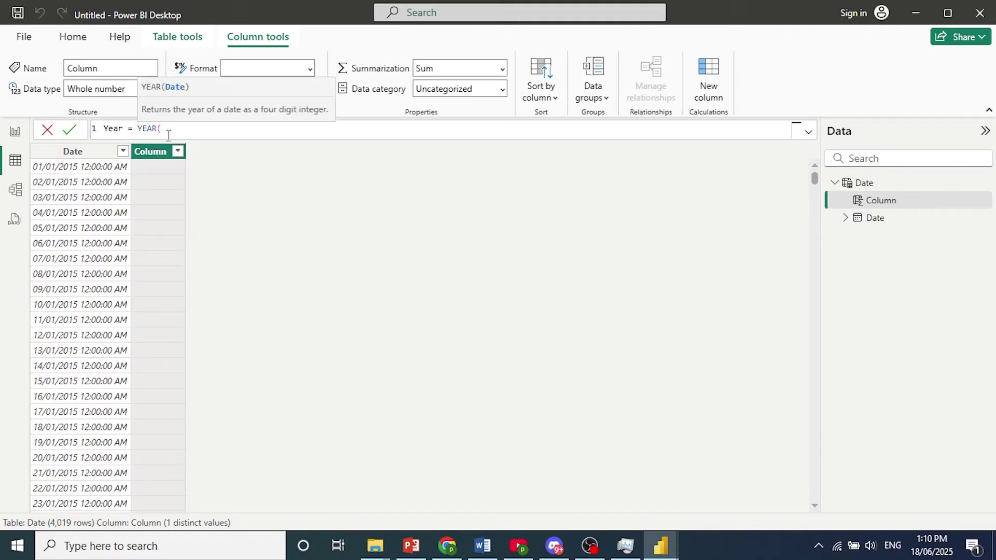
text(Dat)
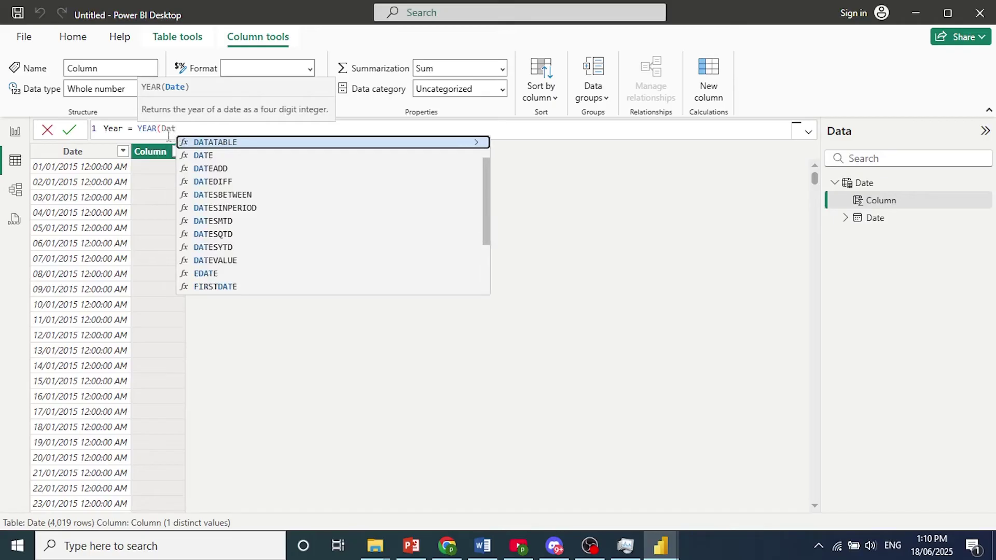
text(e)
click(204, 157)
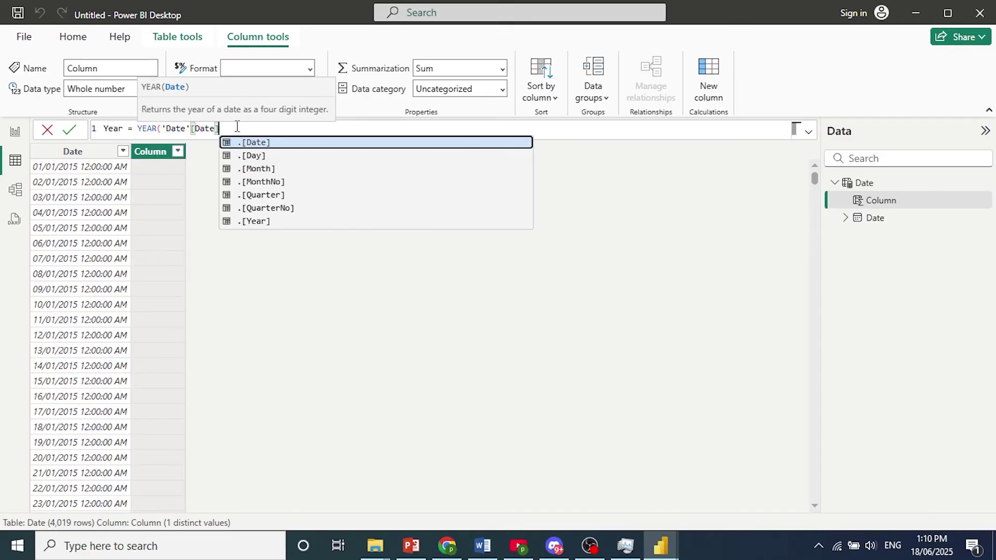
text())
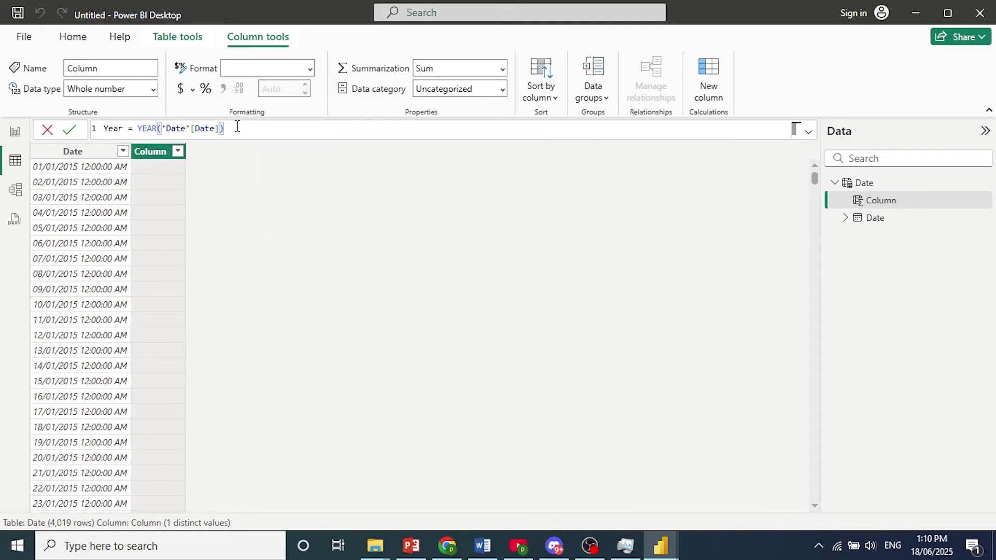
key(Return)
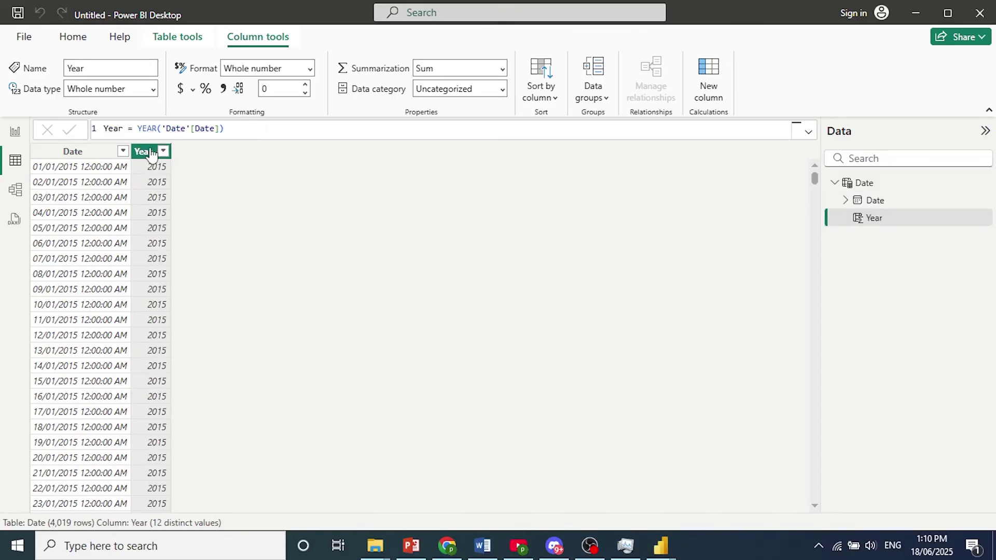
Add a column with Month = FORMAT('Date'[Date],"mmmm"), copied from the other Power BI window
click(714, 94)
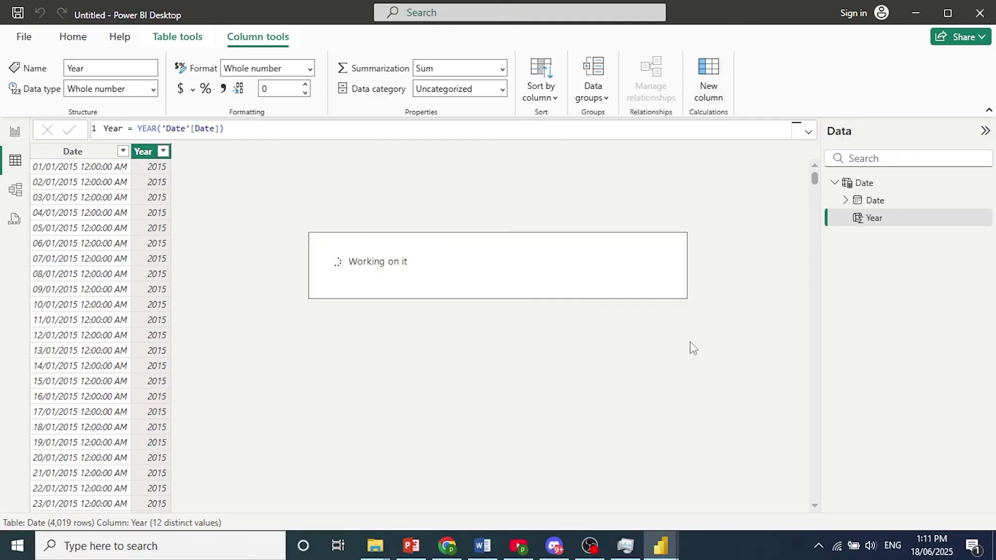
mouse_move(660, 546)
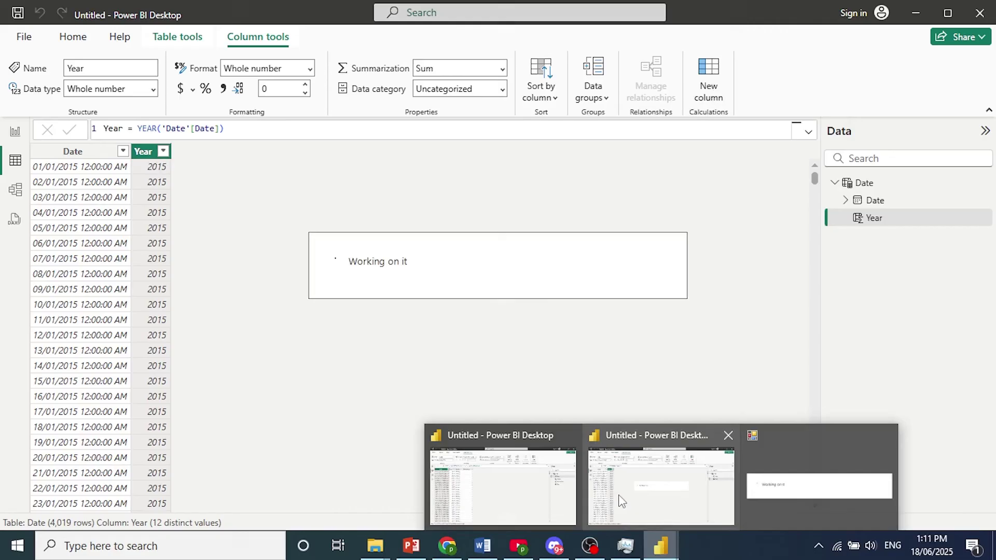
click(527, 487)
click(189, 151)
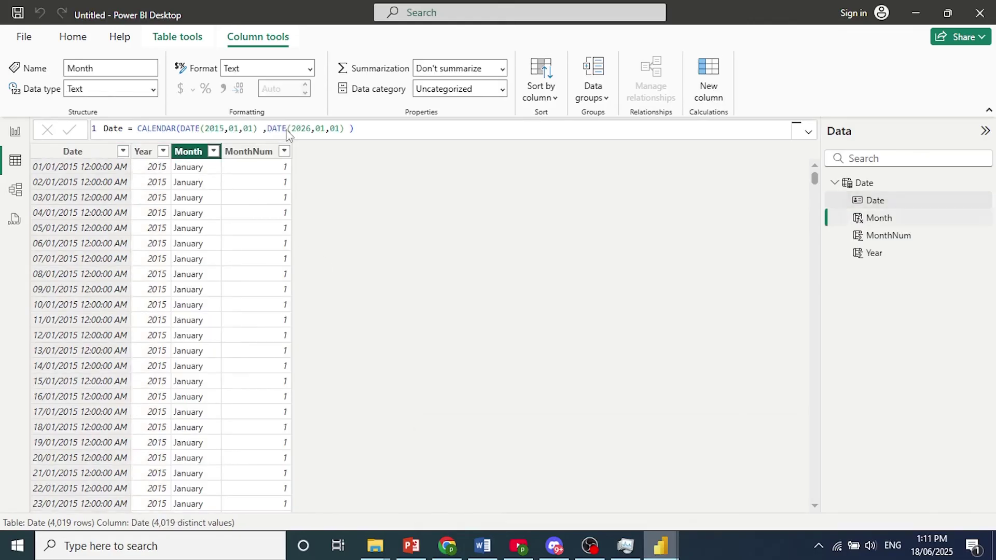
click(299, 131)
drag(272, 128, 103, 128)
key(ctrl+c)
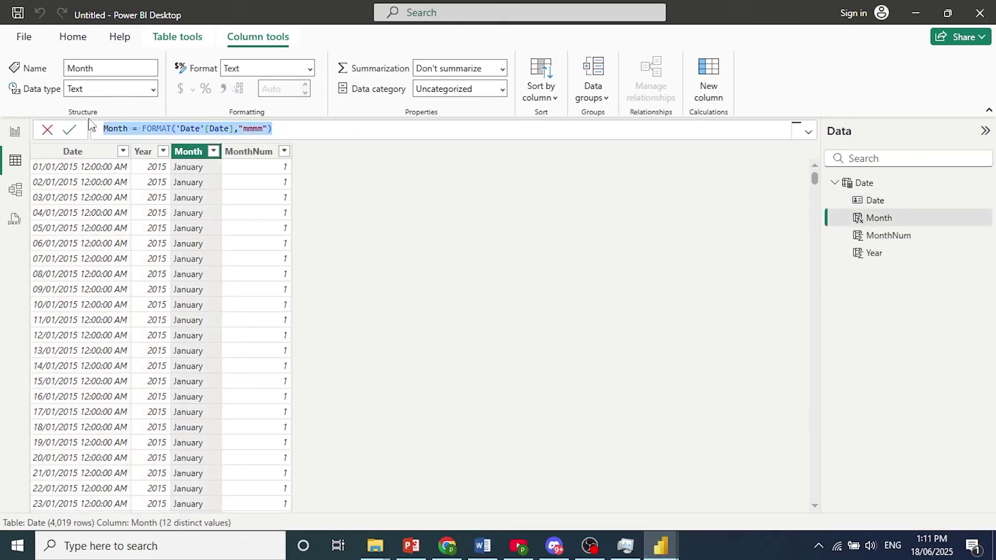
mouse_move(660, 546)
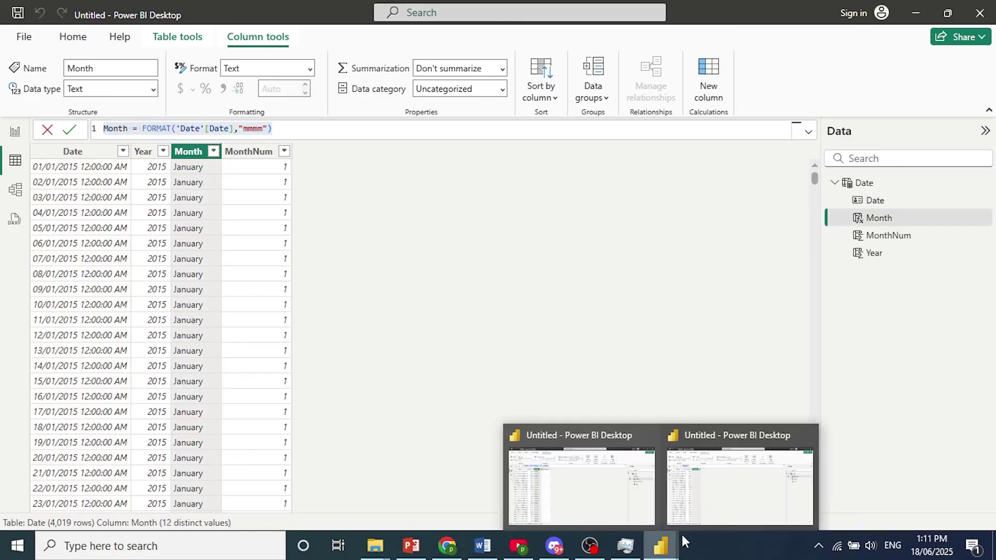
click(715, 499)
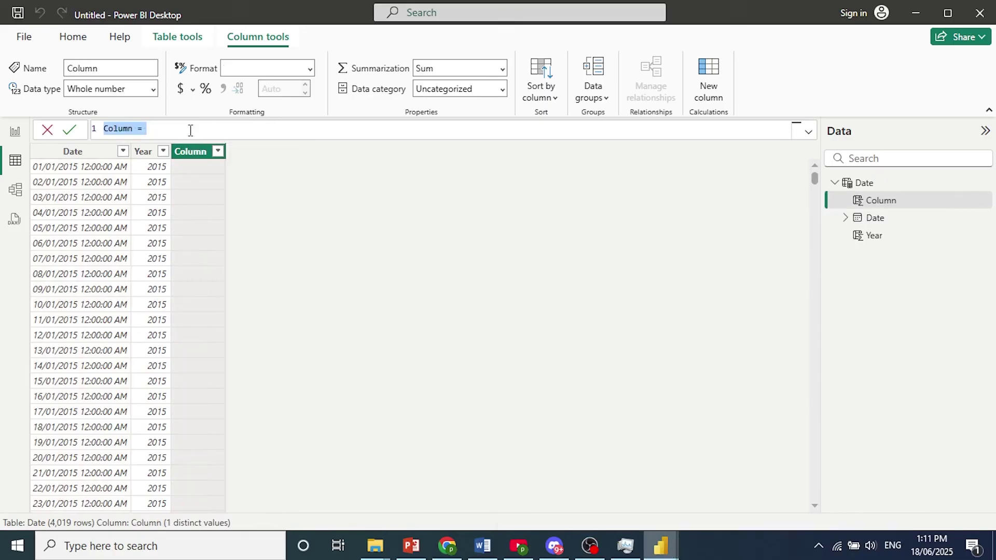
key(ctrl+v)
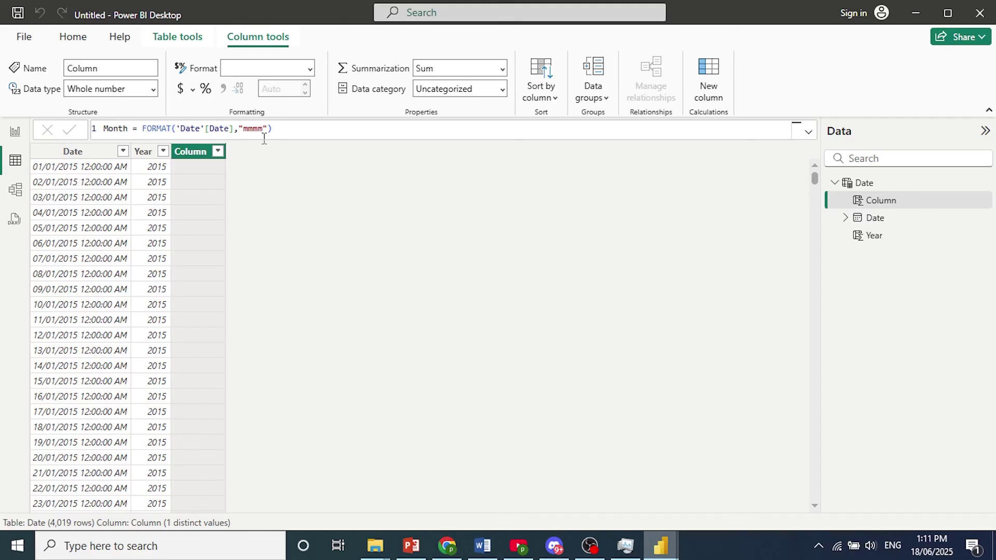
key(Return)
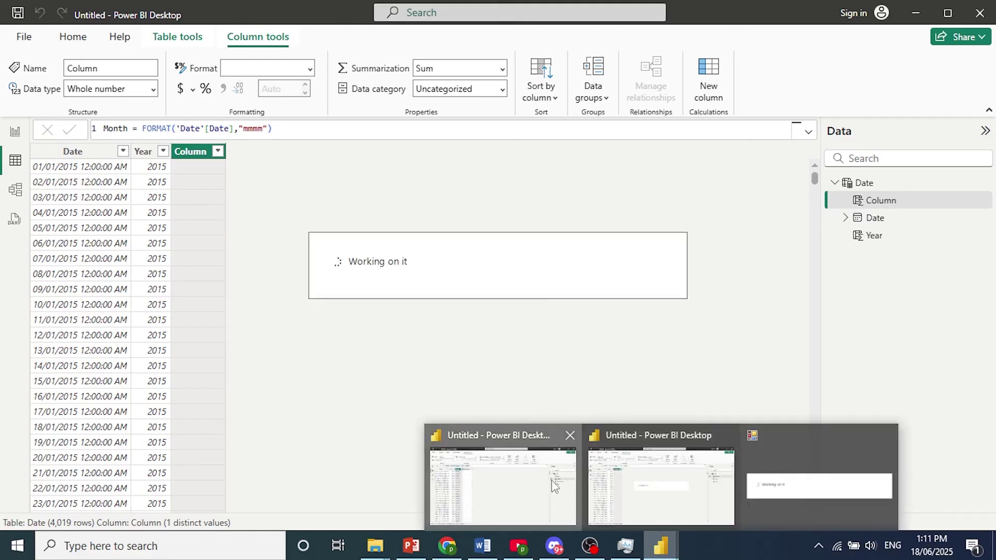
Select the MonthNum column's formula for copying and return to the working window
click(252, 151)
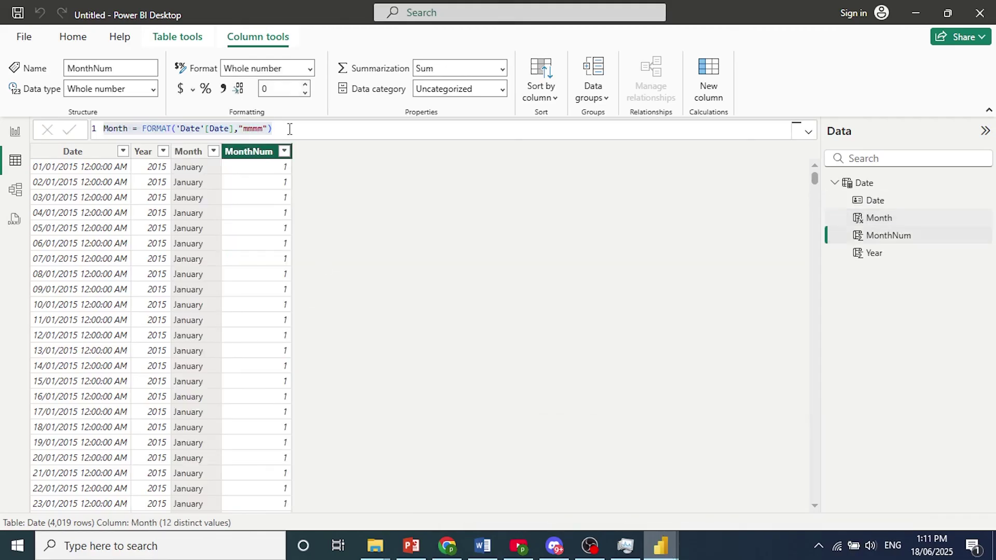
drag(265, 128, 91, 123)
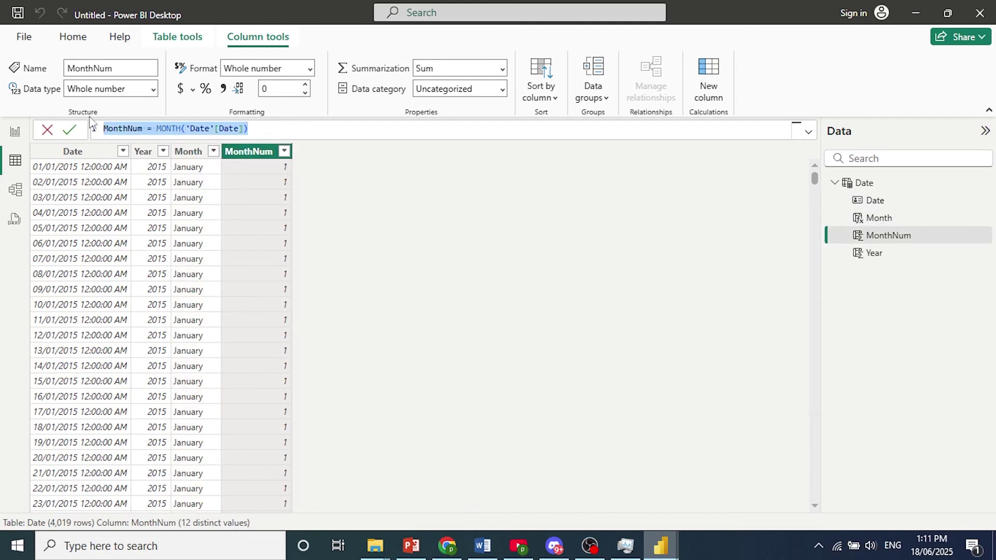
click(711, 503)
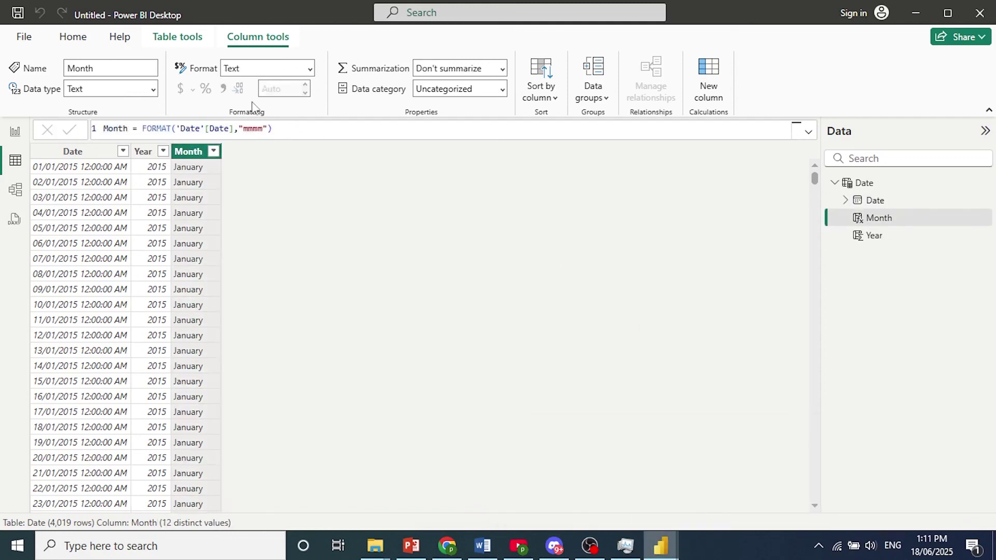